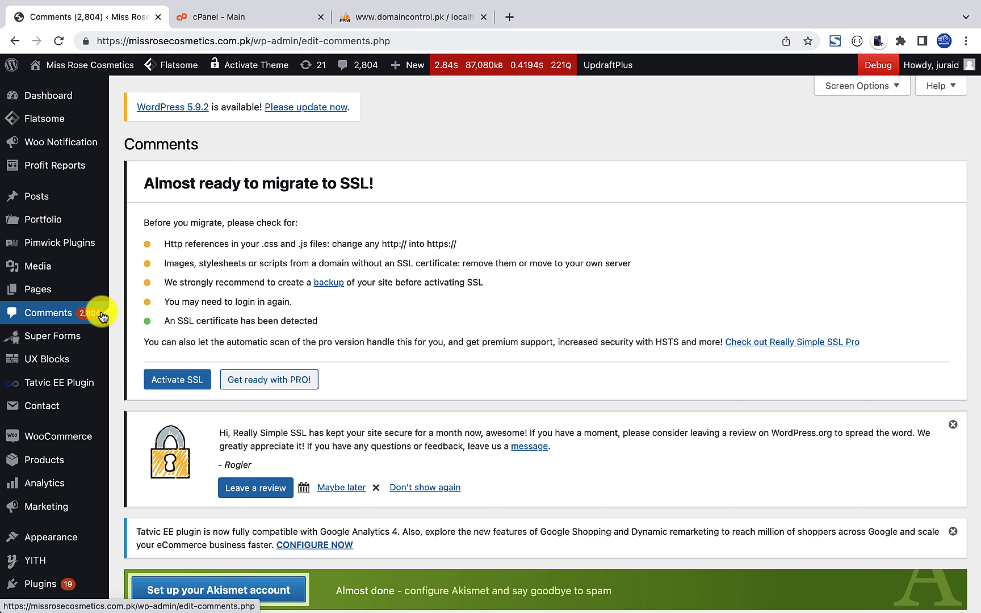
Step: Switch to phpMyAdmin and empty the wp8a_commentmeta and wp8a_comments tables in the missrose_wp493 database
click(64, 311)
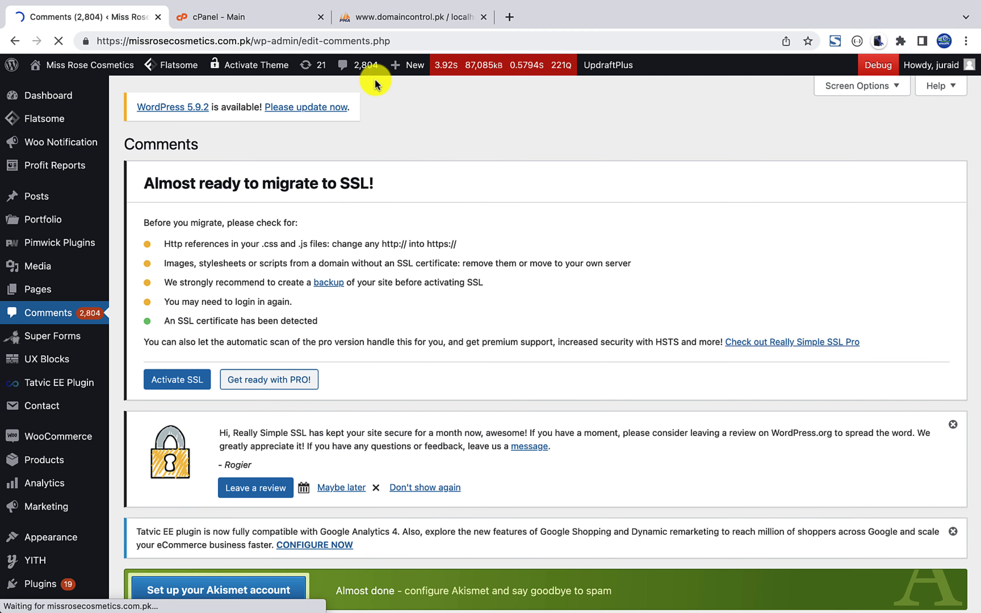
click(399, 17)
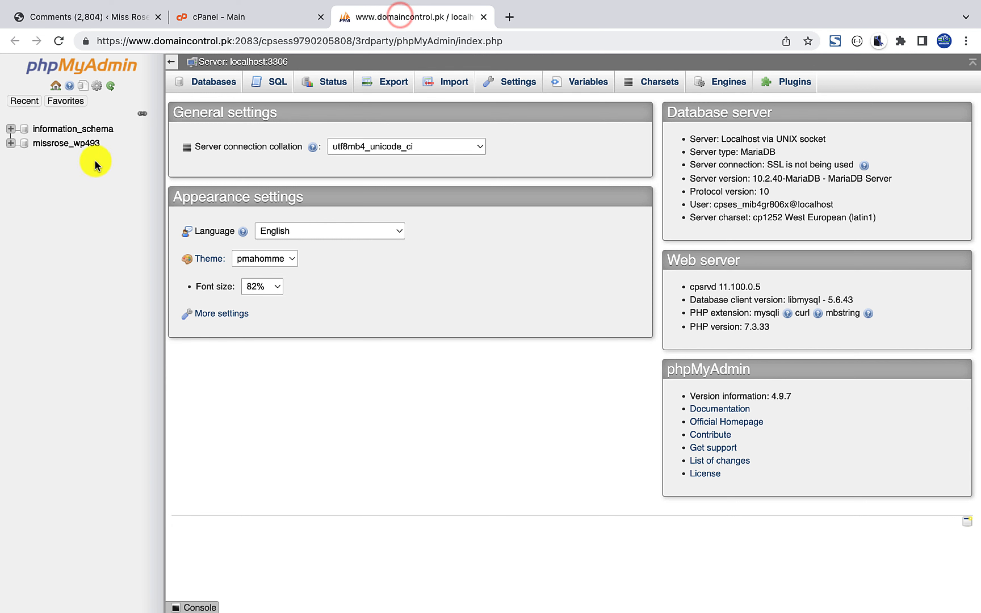
click(83, 147)
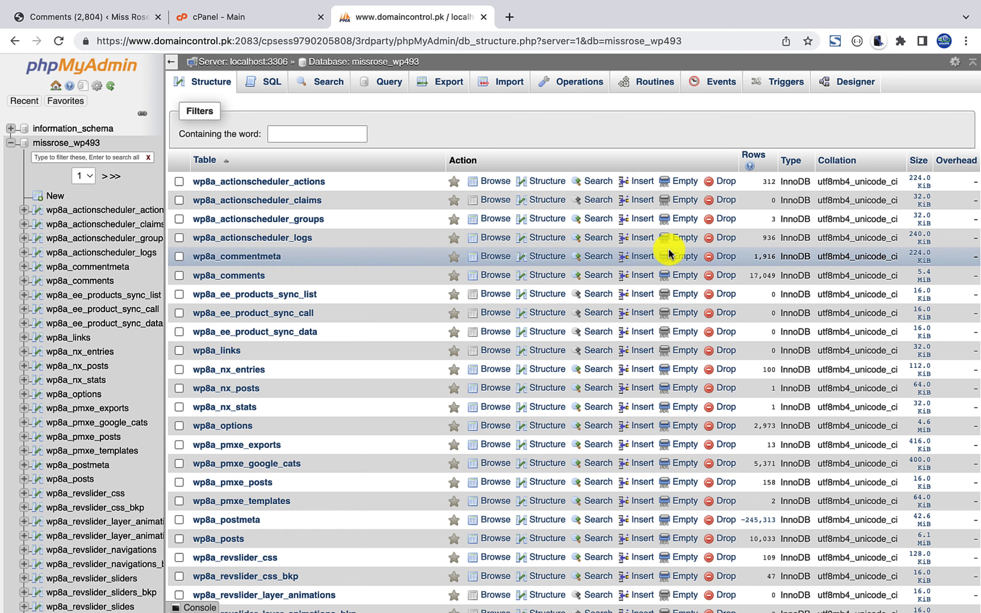
click(178, 256)
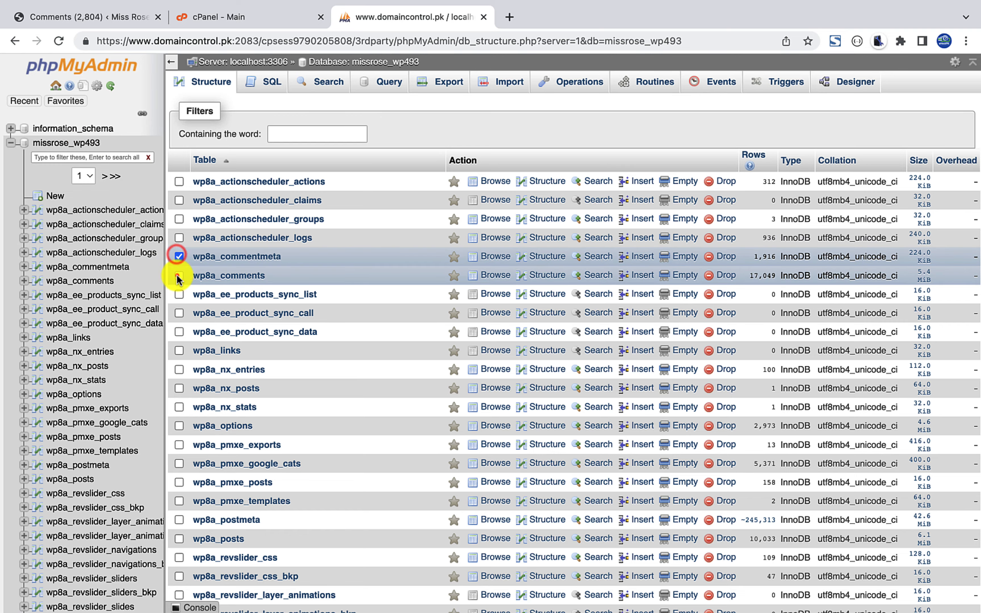
click(179, 275)
scroll(361, 335, down, 20)
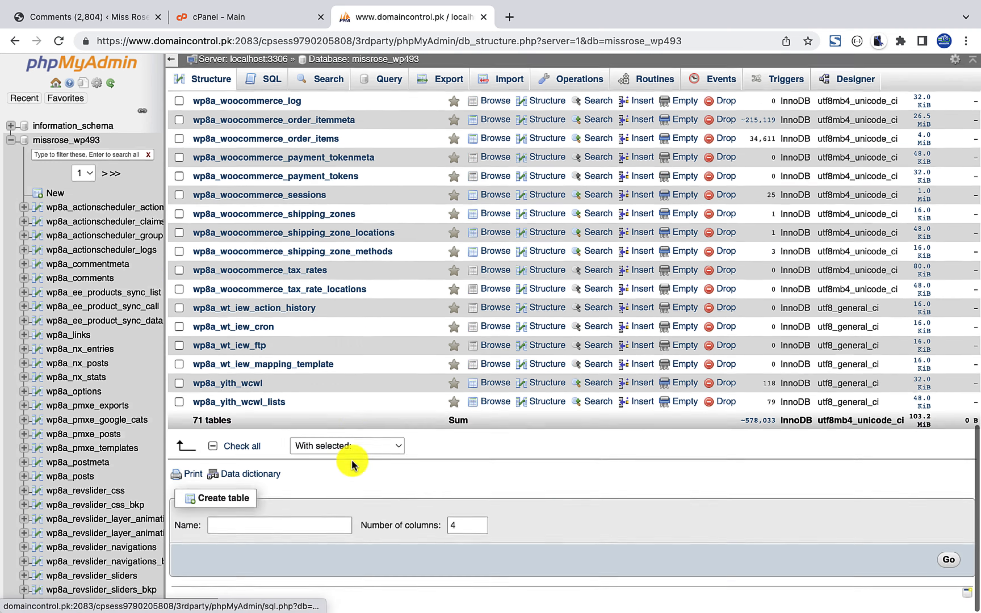
click(340, 447)
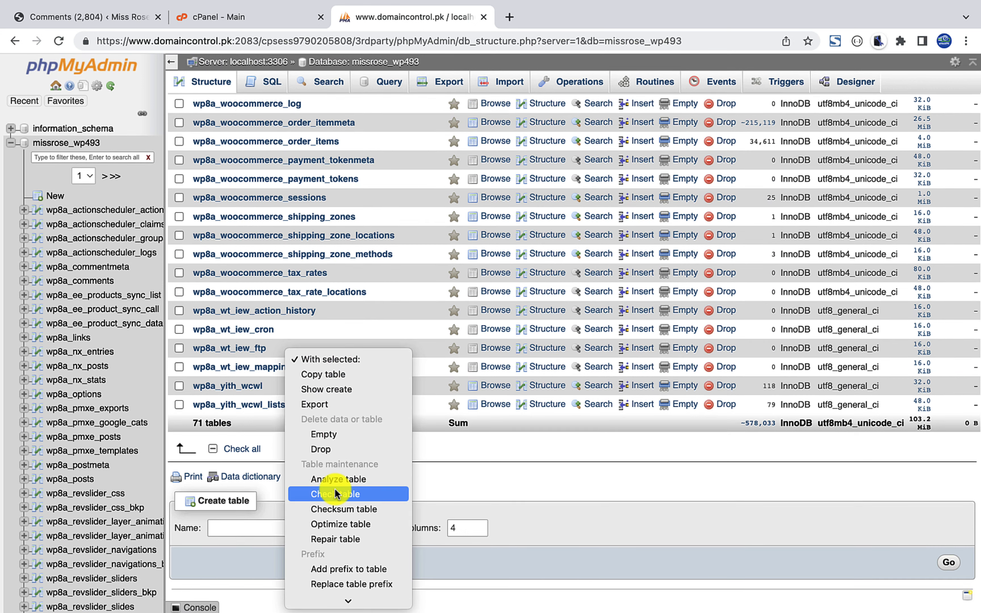
click(323, 434)
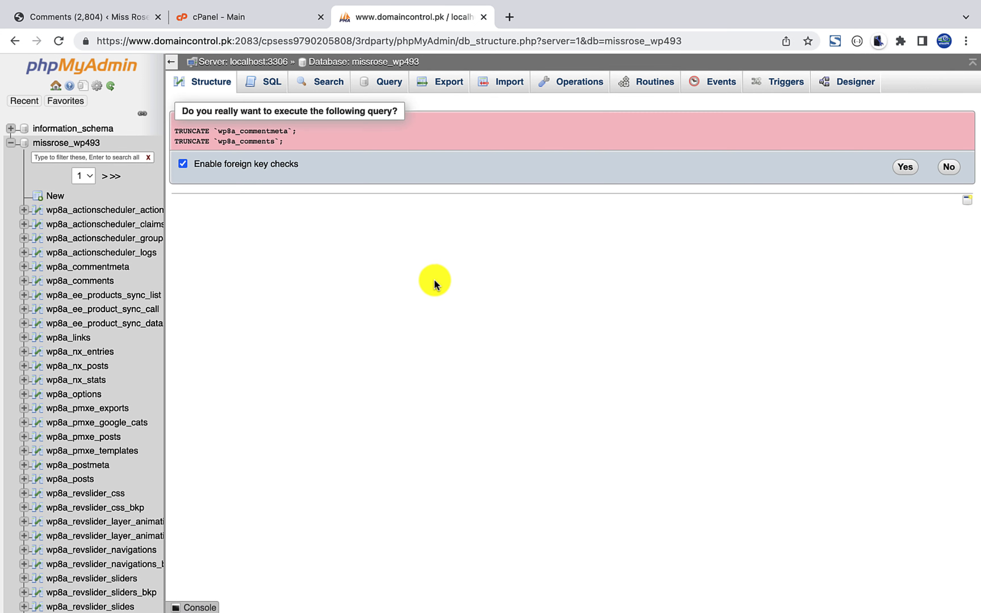
click(904, 167)
Step: Return to the WordPress admin, reload the Comments page and check which comments remain
click(121, 18)
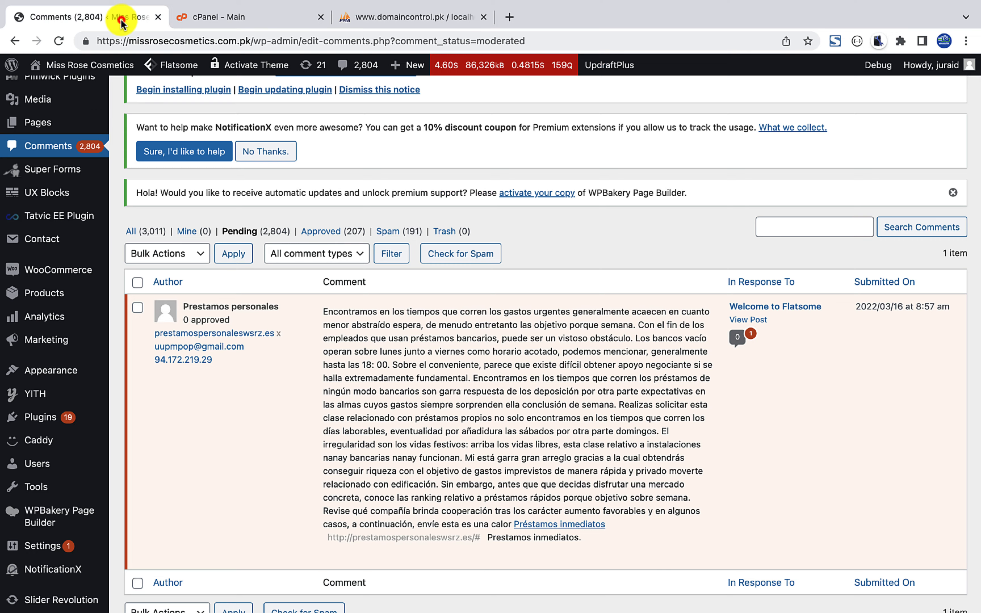
scroll(109, 313, up, 10)
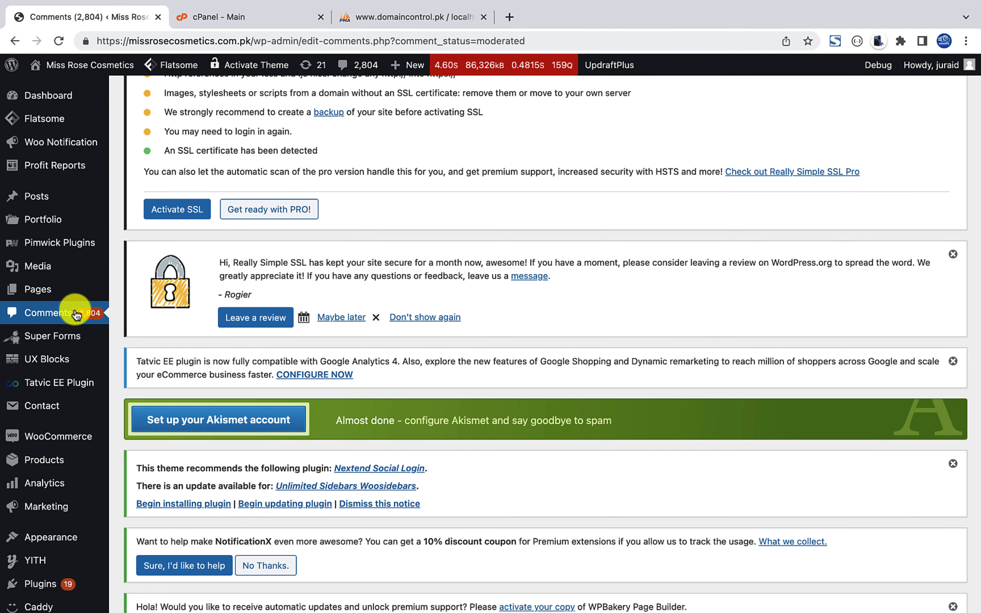
click(76, 314)
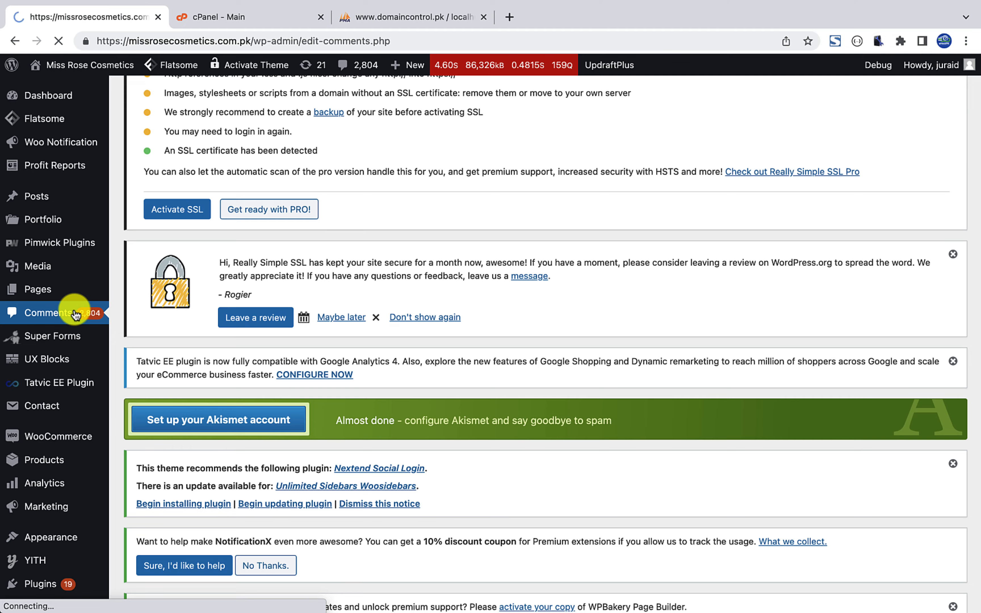
scroll(379, 323, down, 8)
scroll(378, 323, down, 9)
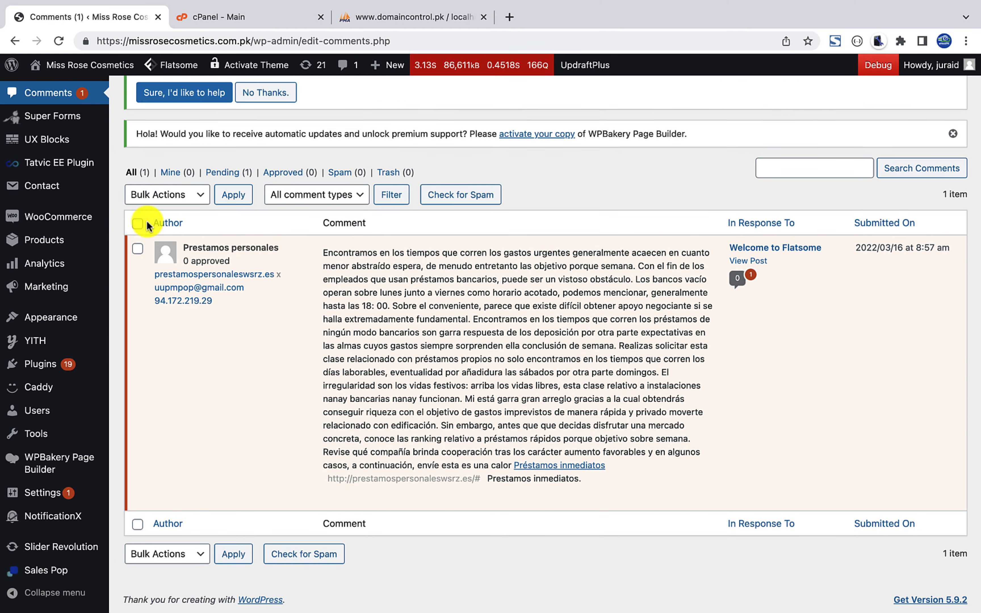
Step: Switch to phpMyAdmin, refresh the missrose_wp493 table list and empty the wp8a_comments table again
click(372, 18)
click(379, 62)
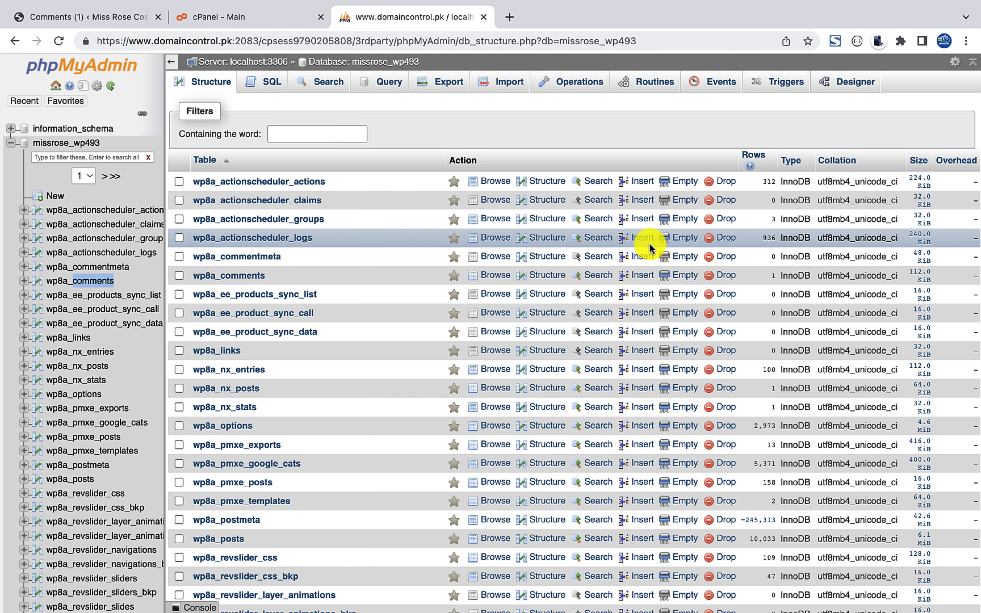
click(680, 275)
click(511, 372)
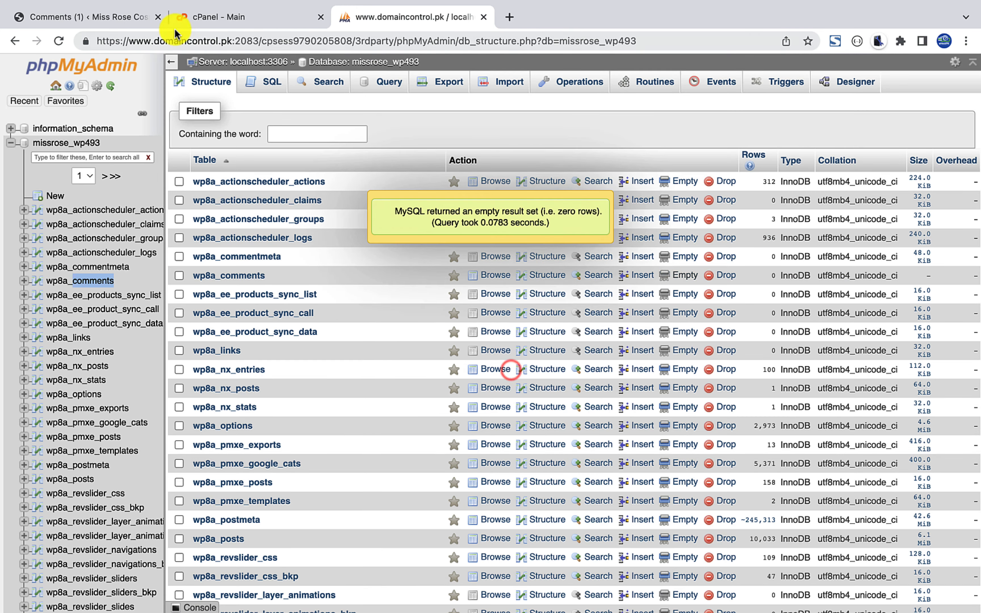
Step: Return to the WordPress admin, reload the Comments page and check its Pending and All lists for remaining comments
click(111, 23)
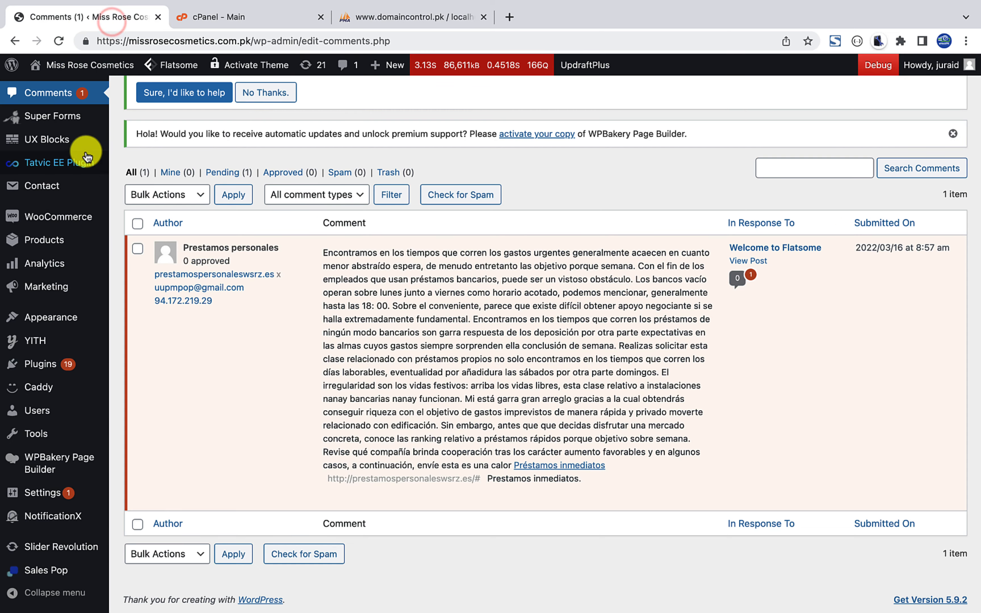
click(52, 91)
mouse_move(390, 339)
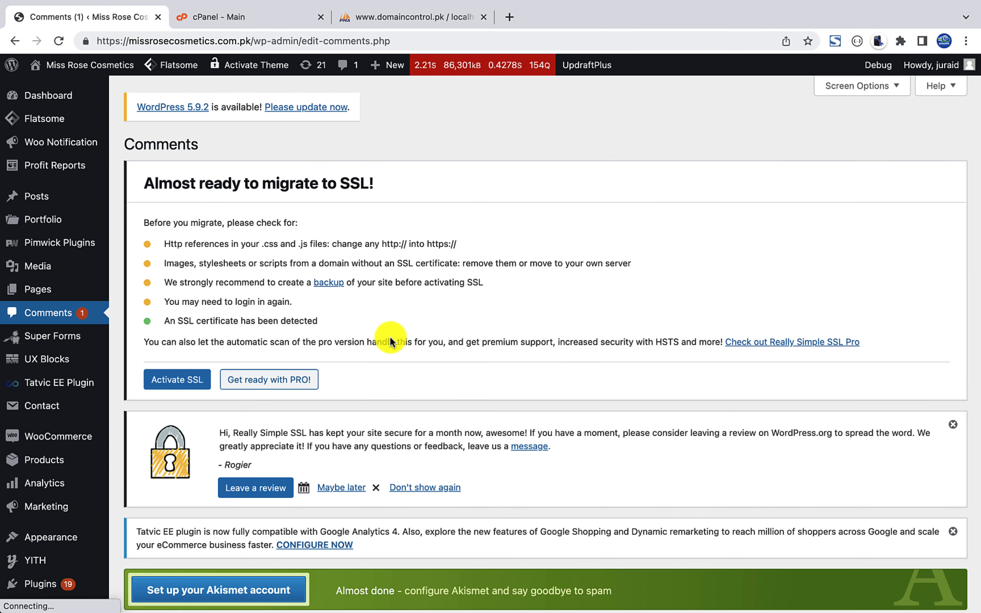
scroll(390, 339, down, 10)
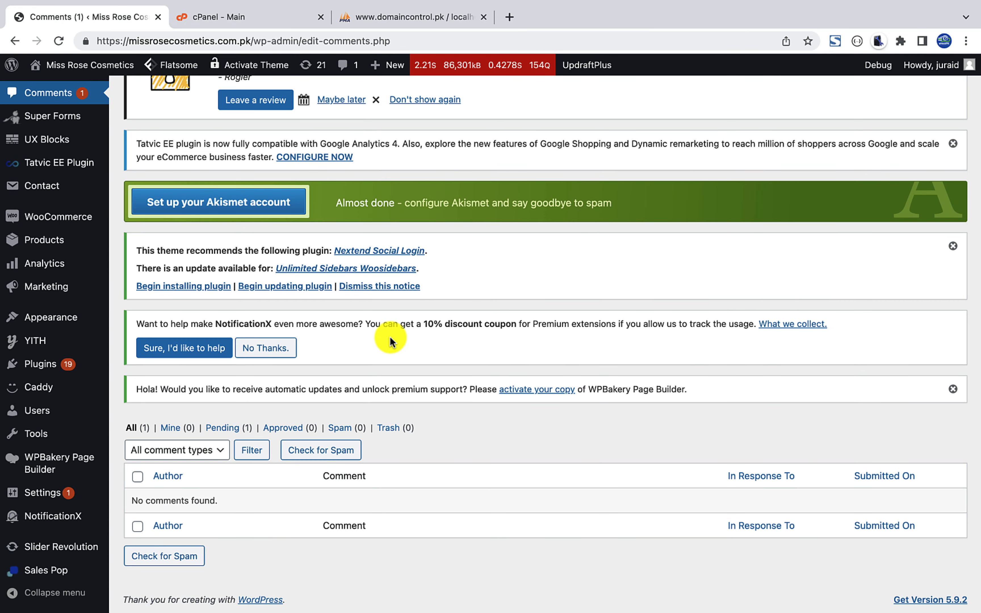
click(236, 428)
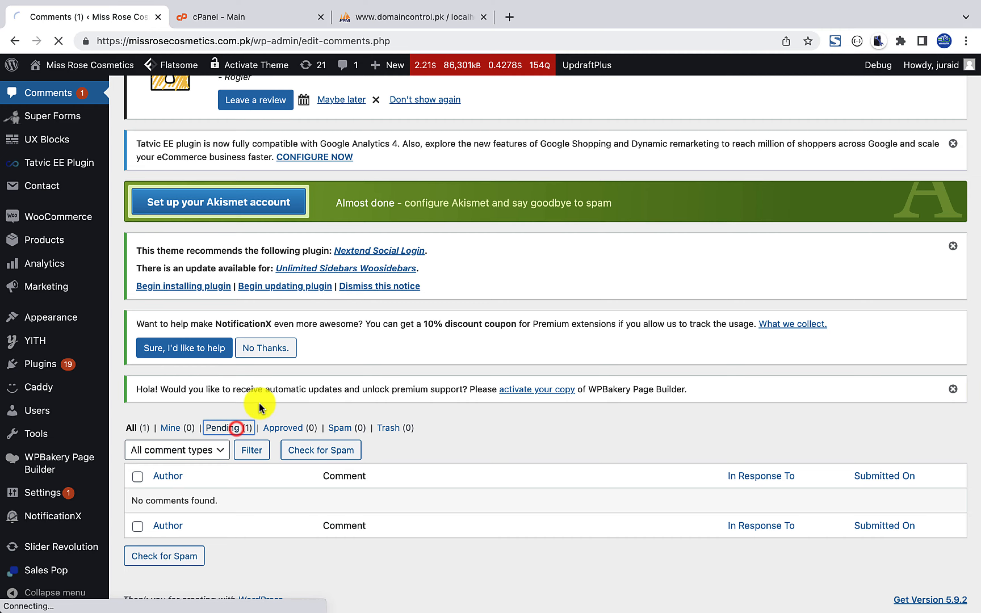
scroll(255, 401, down, 10)
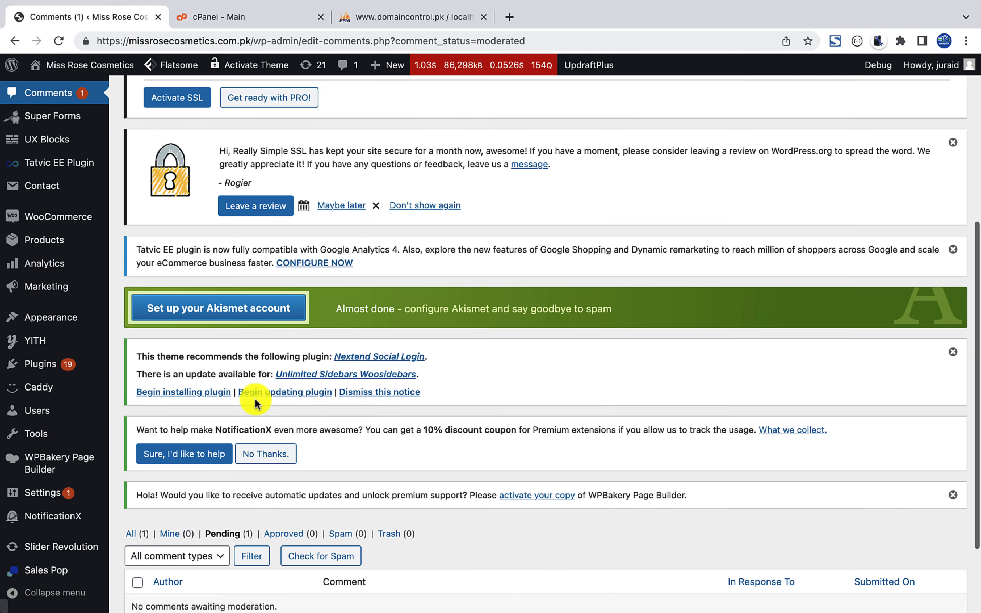
scroll(255, 398, down, 3)
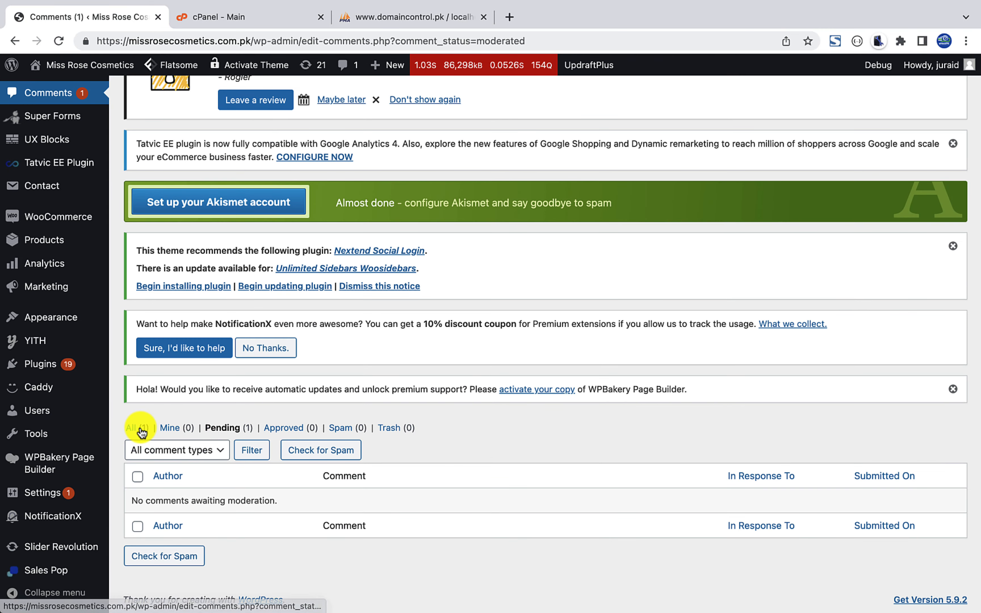
click(140, 430)
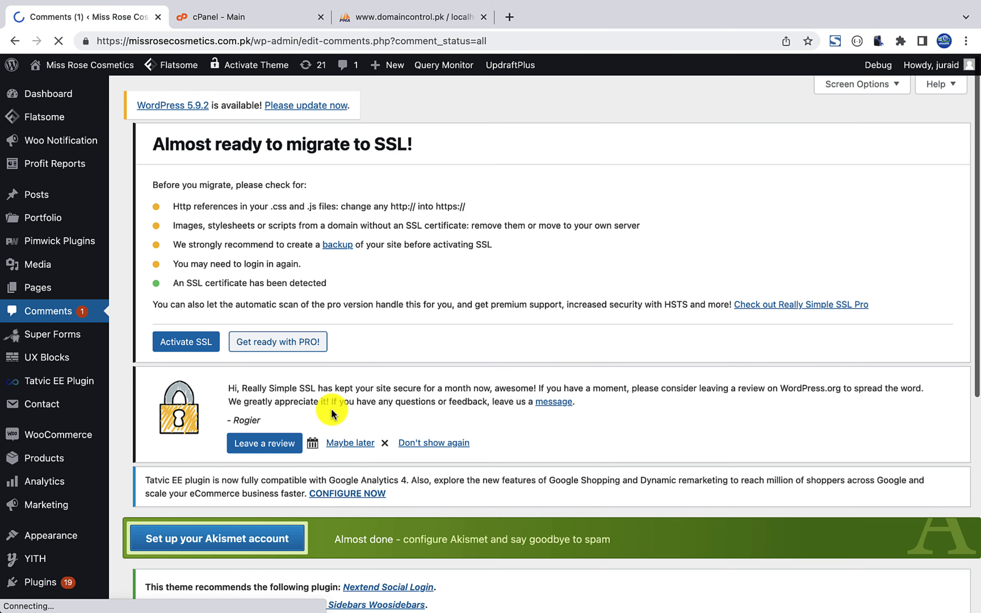
scroll(331, 408, down, 7)
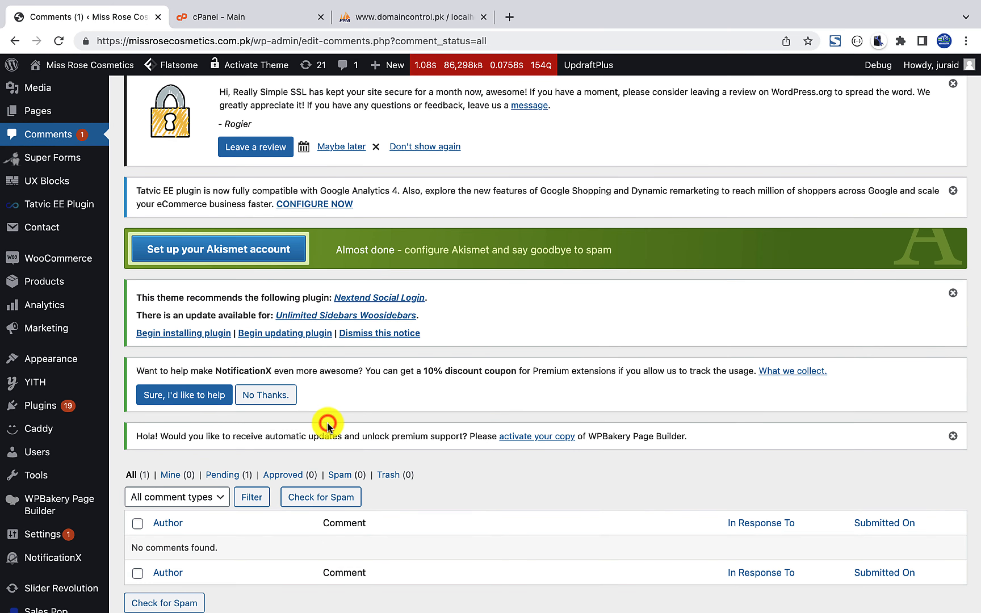
Step: Update the installed Akismet Anti-Spam plugin to version 4.2.2
mouse_move(76, 407)
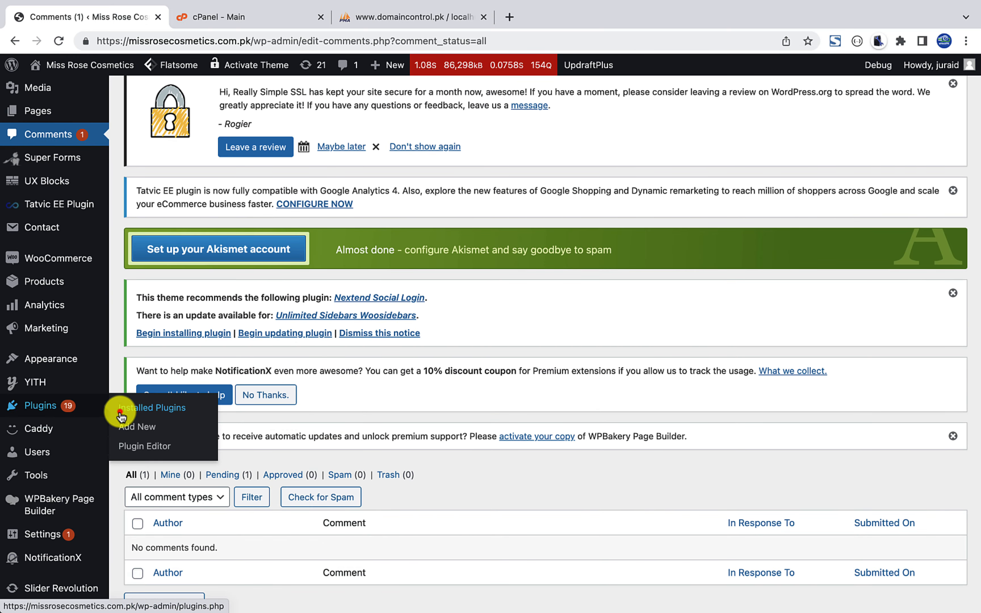
click(121, 412)
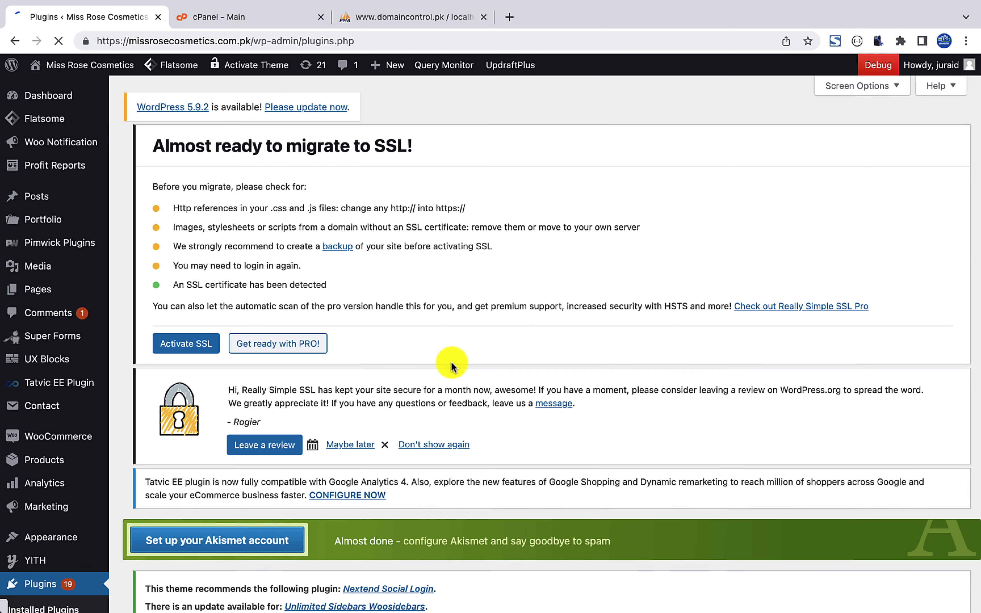
scroll(440, 353, down, 15)
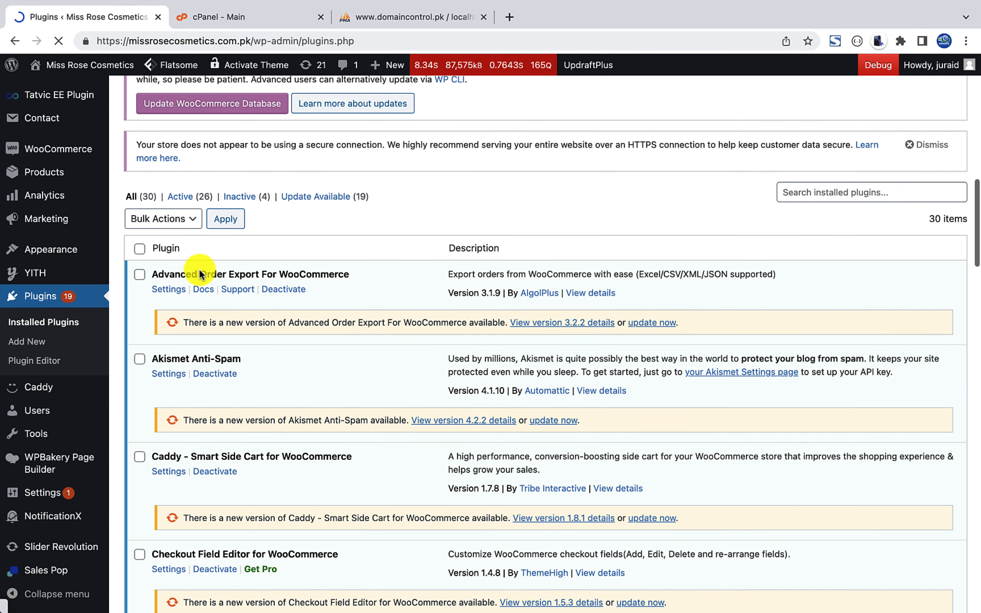
scroll(194, 312, down, 2)
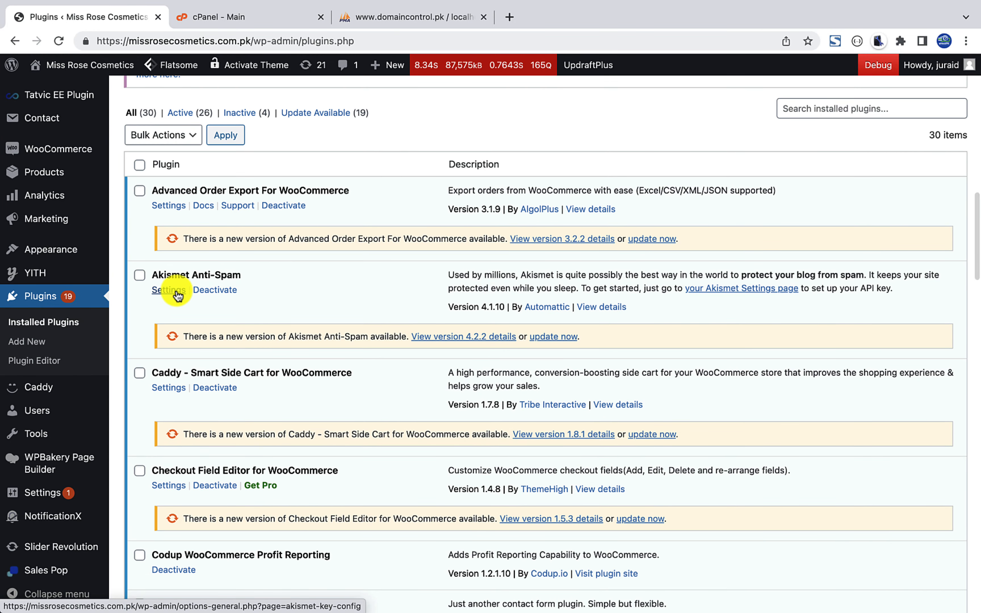
click(560, 337)
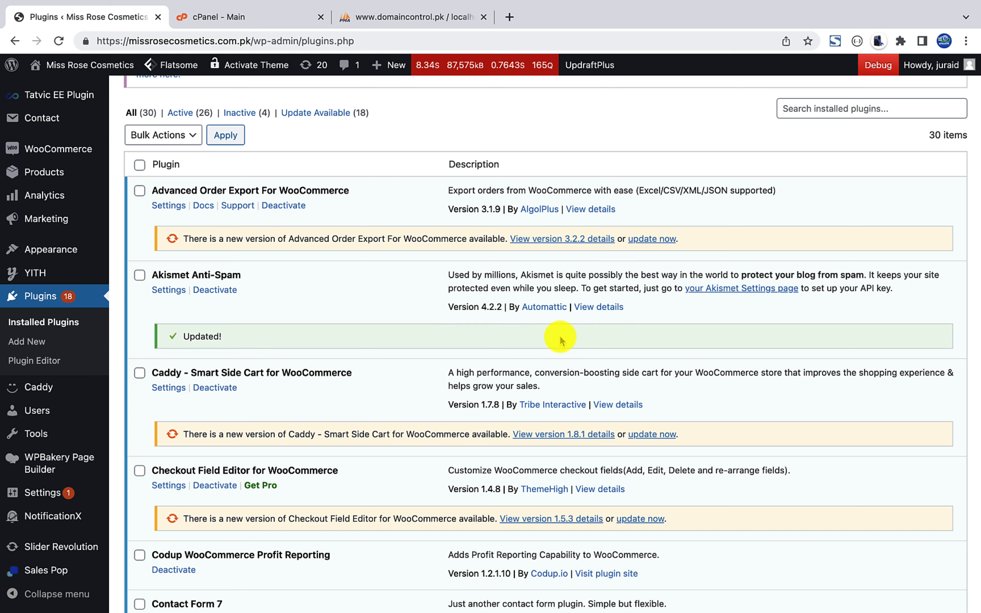
Step: Open the Akismet account setup and connect the site by manually entering the API key
scroll(232, 279, up, 10)
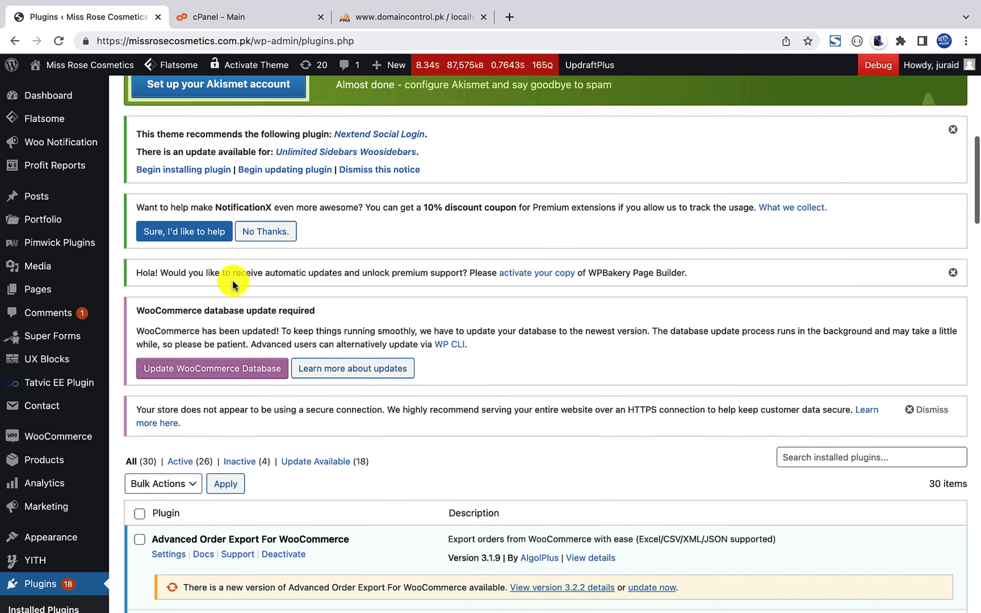
click(209, 240)
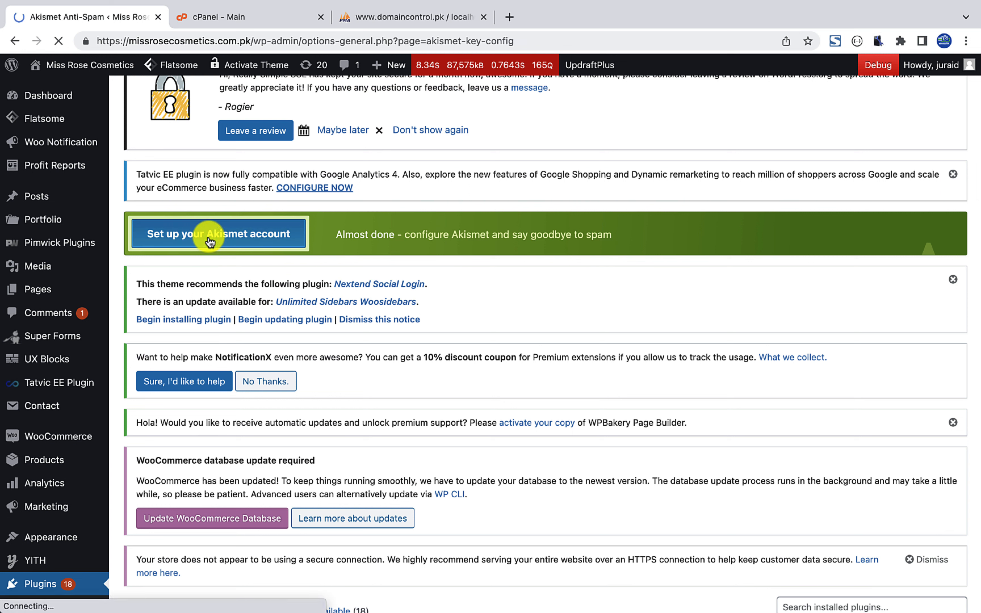
scroll(365, 324, down, 10)
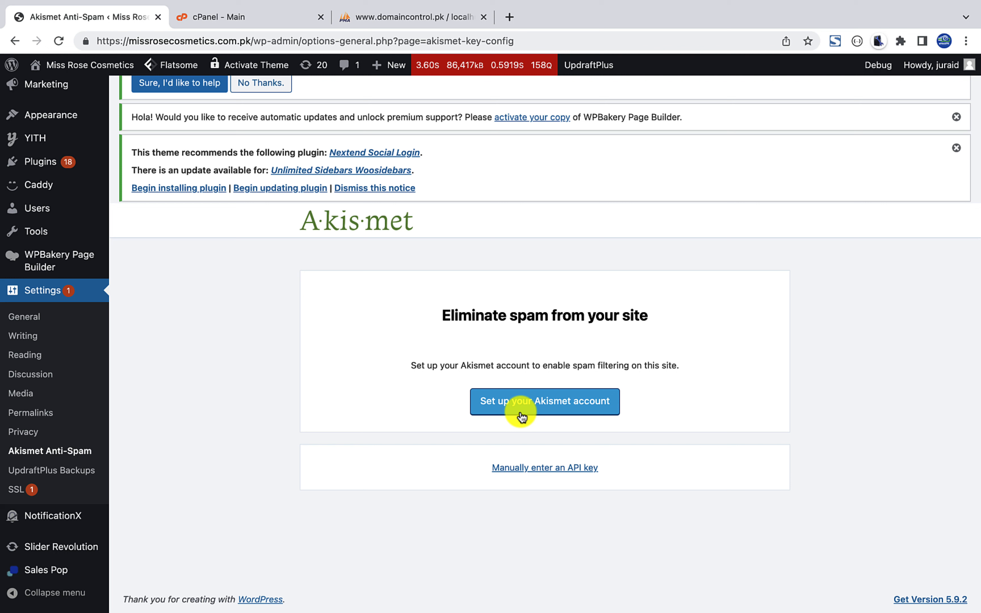
click(549, 472)
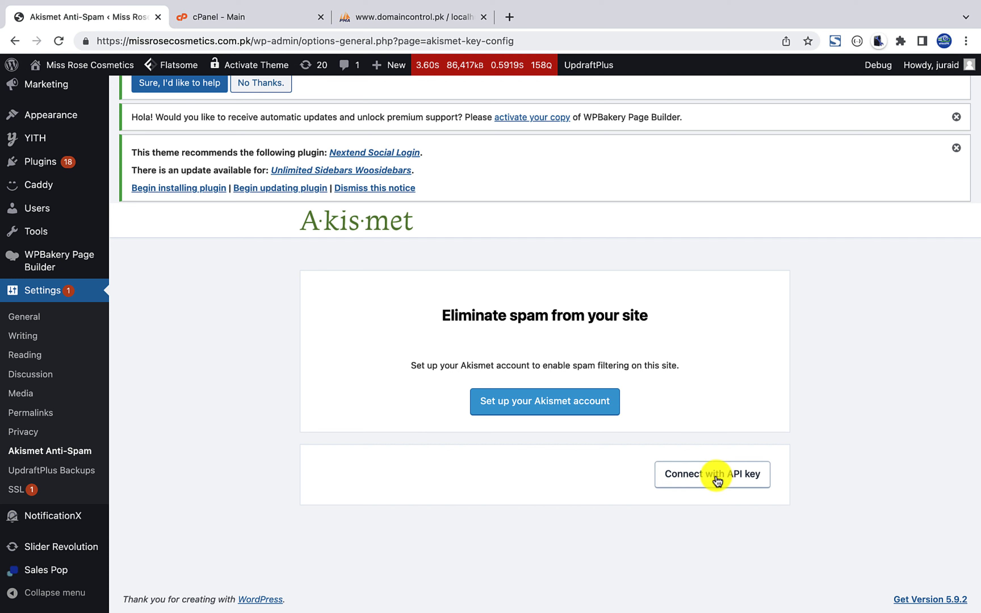
click(717, 481)
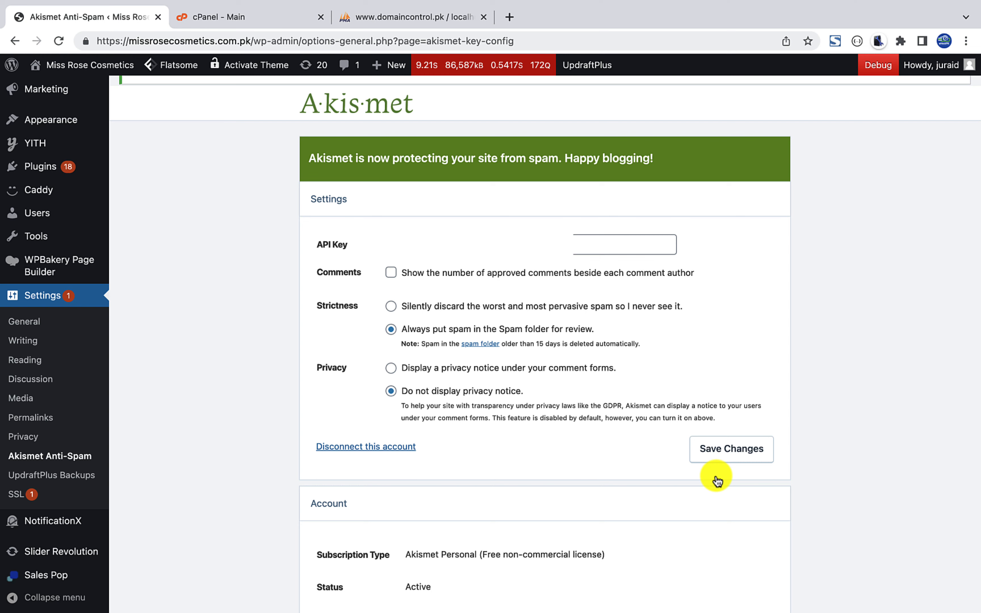
Step: Open the site's Discussion settings and disable allowing people to submit comments on new posts
scroll(87, 432, down, 3)
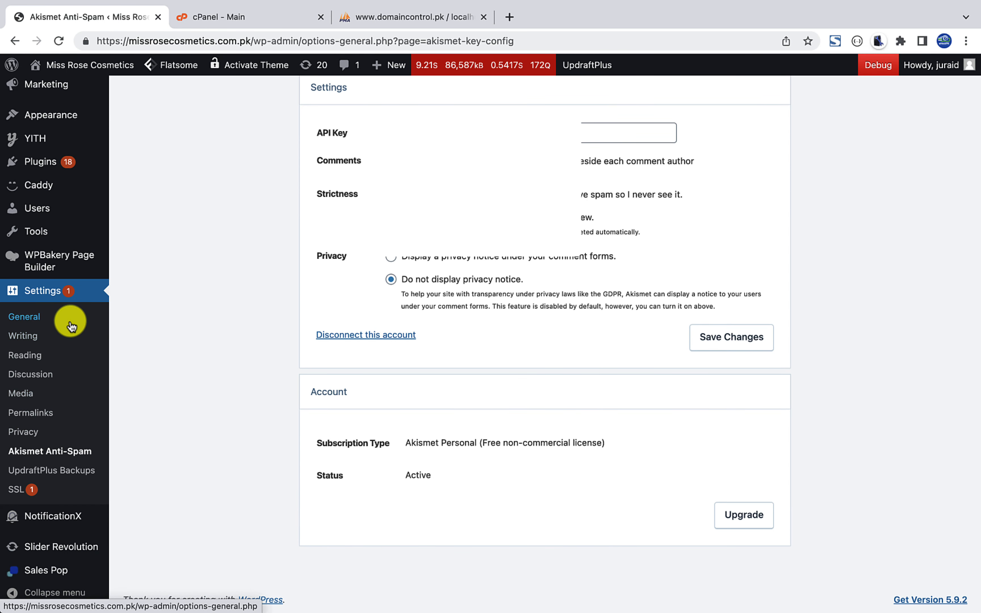
click(48, 379)
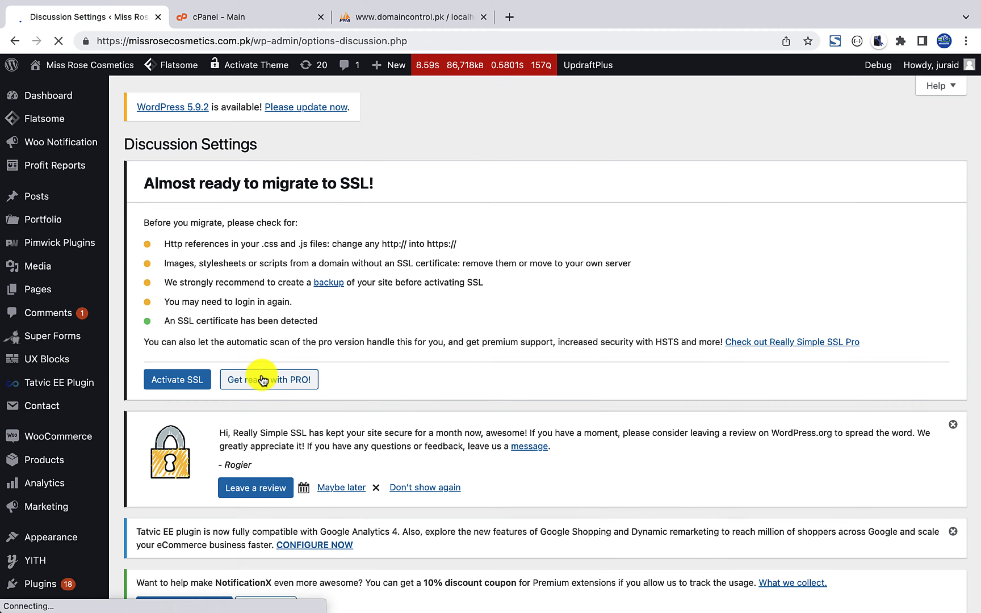
scroll(299, 378, down, 2)
scroll(299, 379, down, 15)
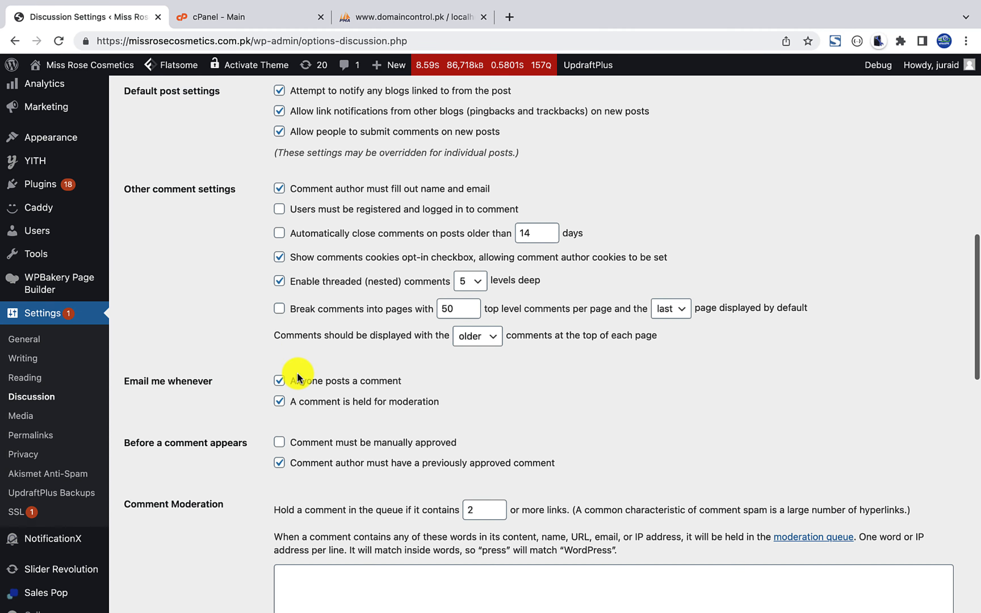
scroll(297, 376, up, 3)
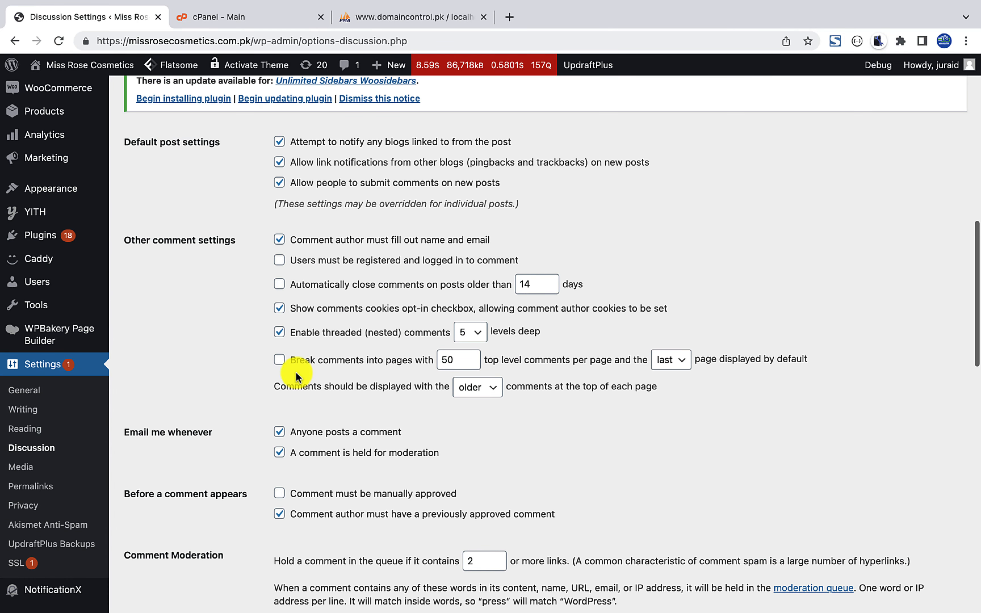
click(349, 189)
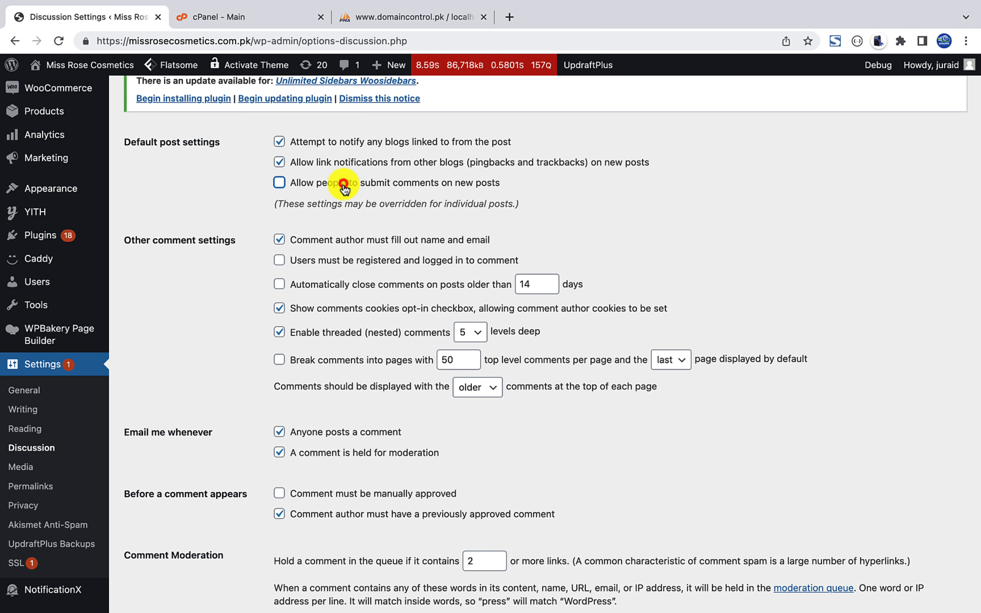
Step: Require users to be registered and logged in to comment, and turn off the email notification for anyone posting a comment
scroll(320, 219, down, 1)
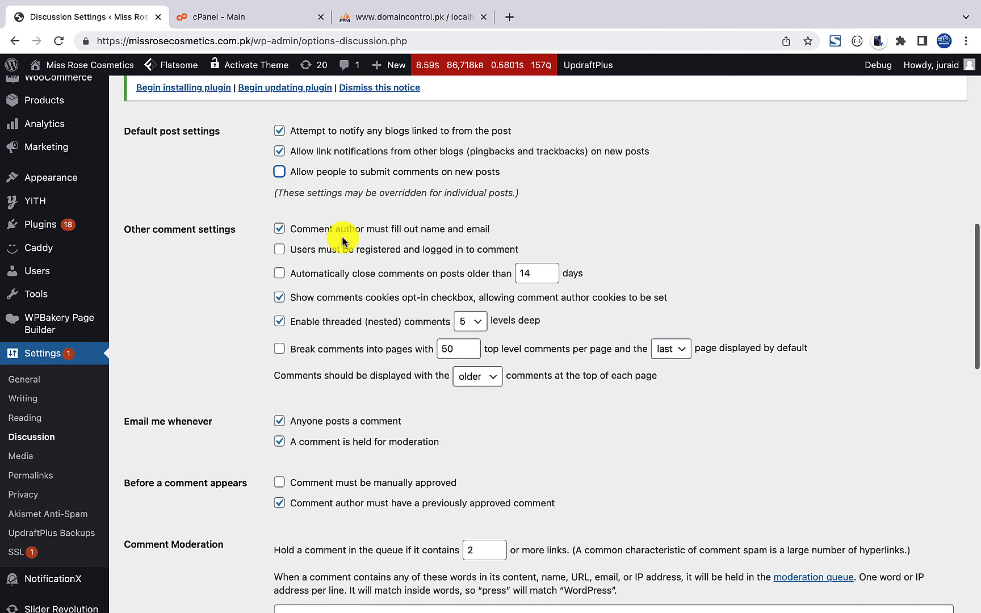
click(303, 252)
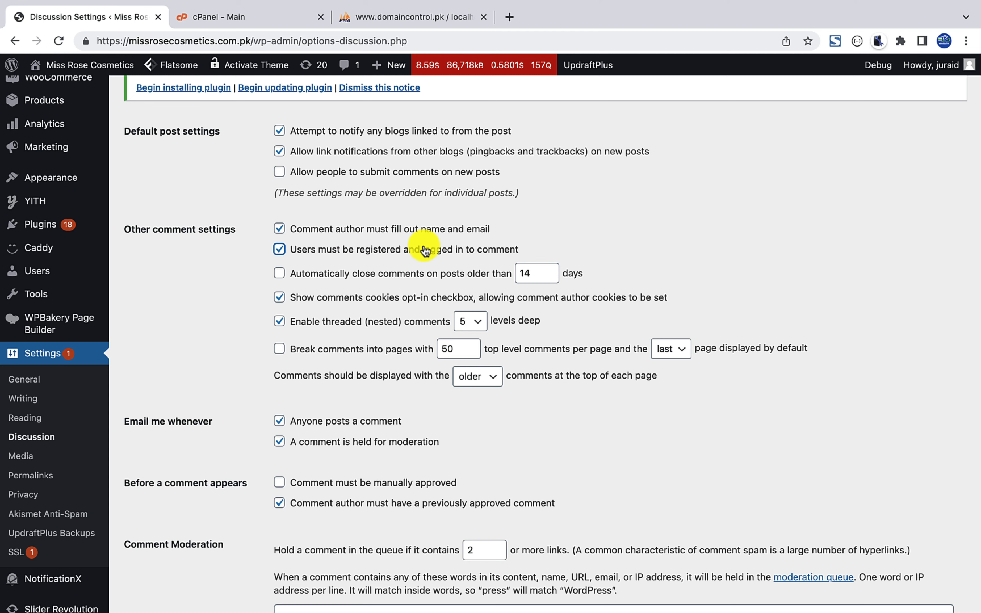
scroll(426, 249, down, 2)
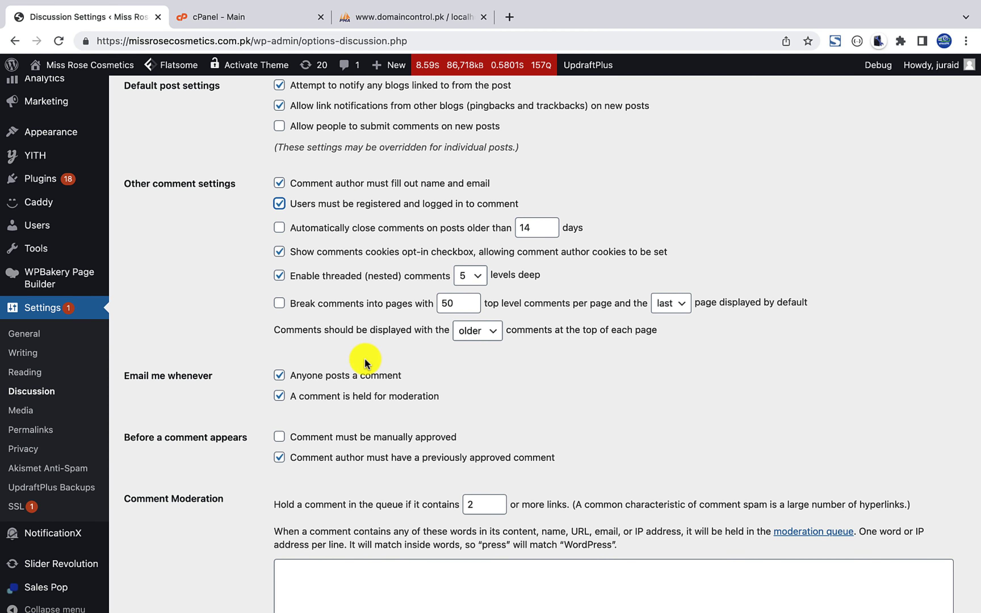
click(328, 378)
Step: Require every comment to be manually approved before it appears and save the Discussion settings
scroll(329, 380, down, 2)
scroll(327, 379, down, 1)
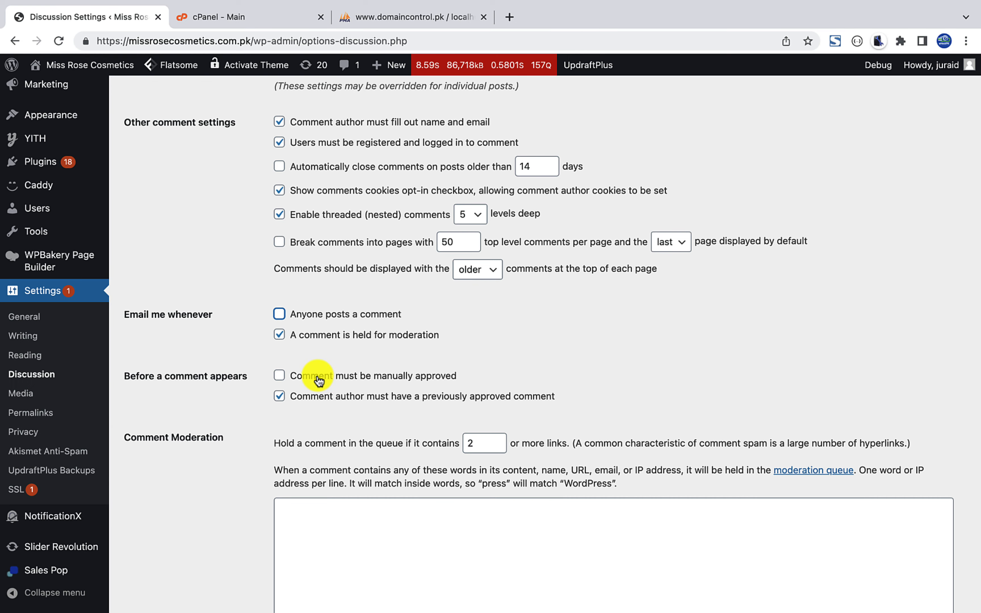
click(319, 380)
scroll(320, 377, down, 10)
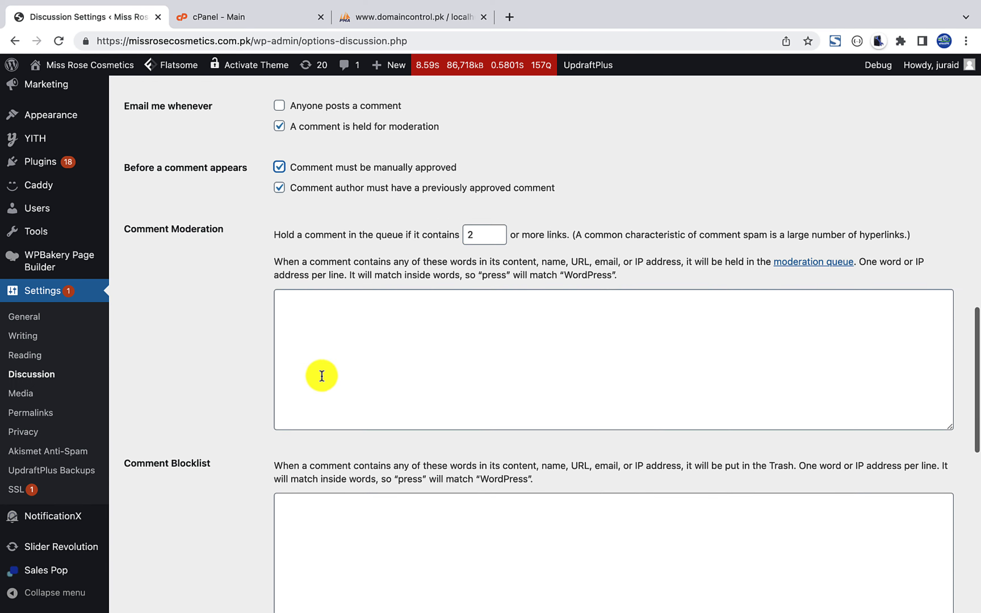
scroll(321, 376, down, 20)
click(189, 542)
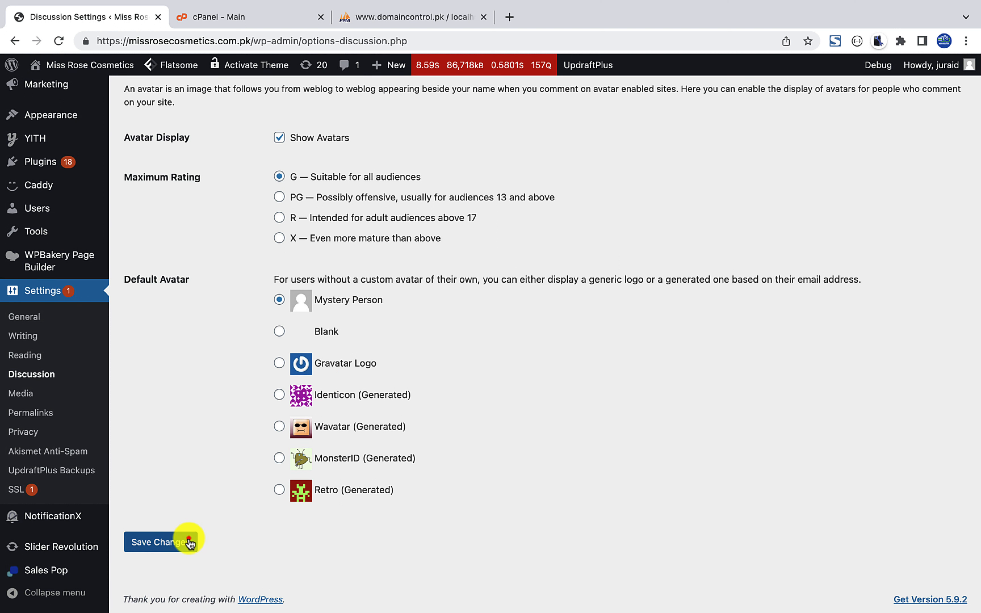